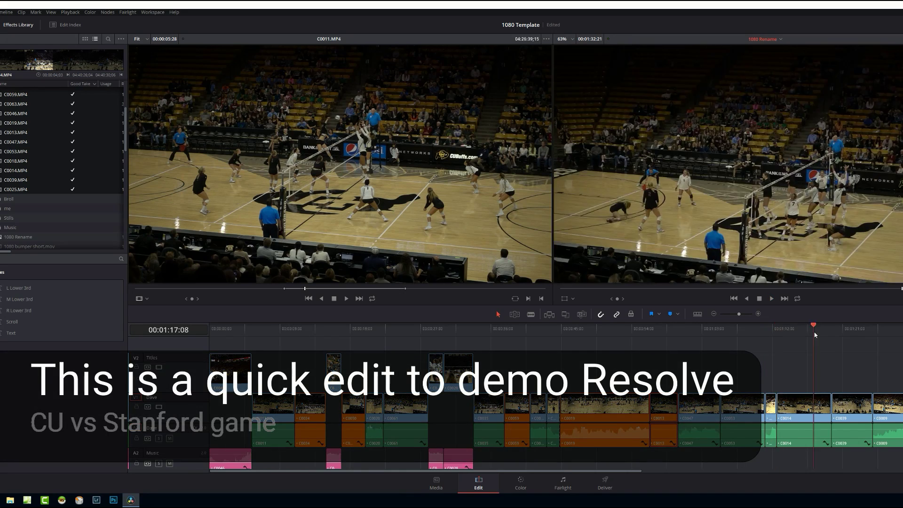
Step: Move the three scattered orange clips on the Dave track so they sit together directly before the long orange clip C0019
key("space")
left_click_drag(517, 414, 547, 414)
left_click_drag(353, 414, 522, 413)
left_click_drag(311, 414, 500, 415)
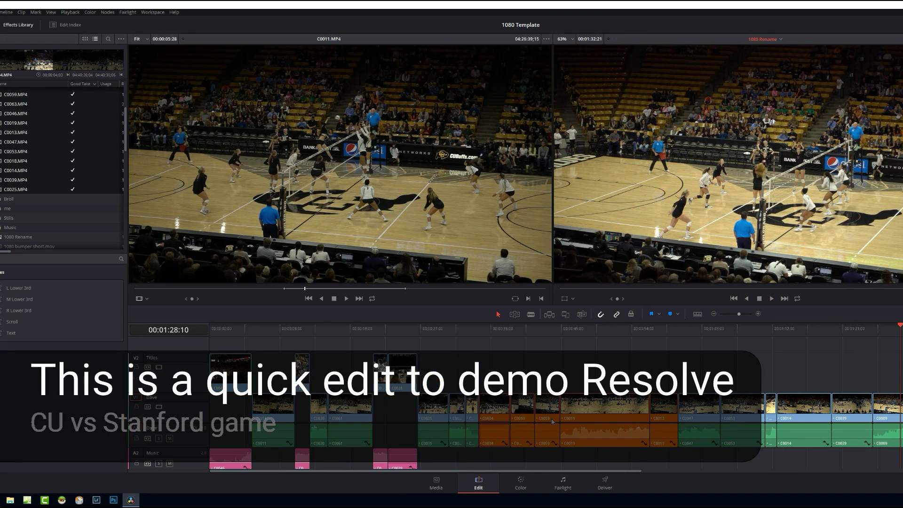
Step: Open the Color page and slightly lower the white point of the custom curve
left_click(520, 483)
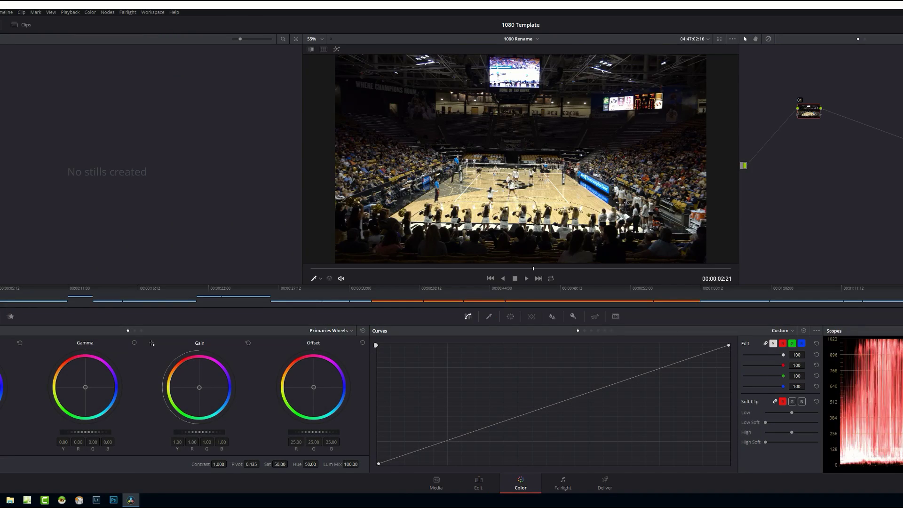
left_click_drag(729, 345, 734, 358)
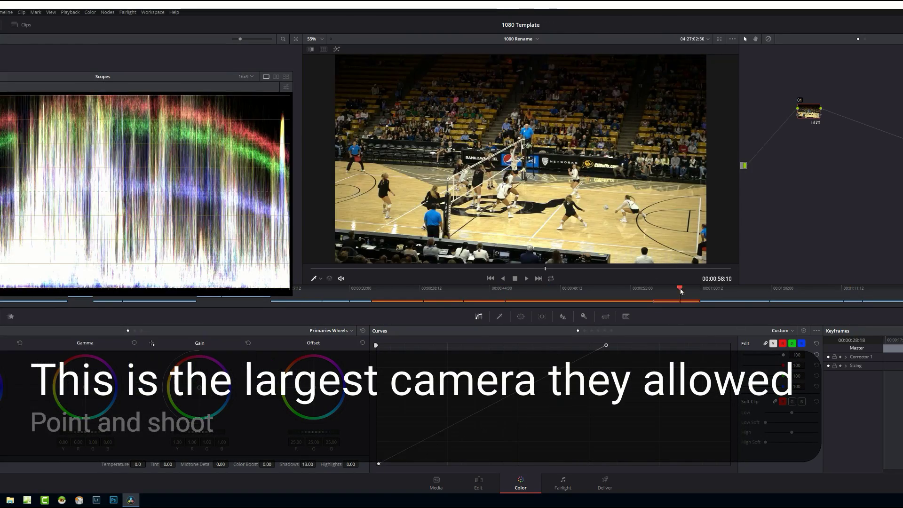
Step: Brighten the game clip near 00:00:58 by pulling the curve's white point inward, and increase its Shadows value
left_click(495, 288)
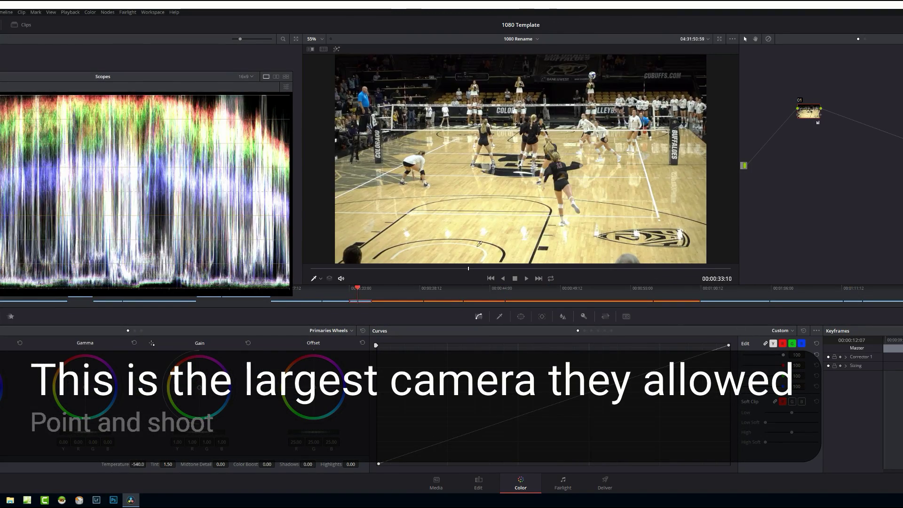
left_click(560, 289)
left_click(681, 288)
left_click_drag(730, 345, 602, 346)
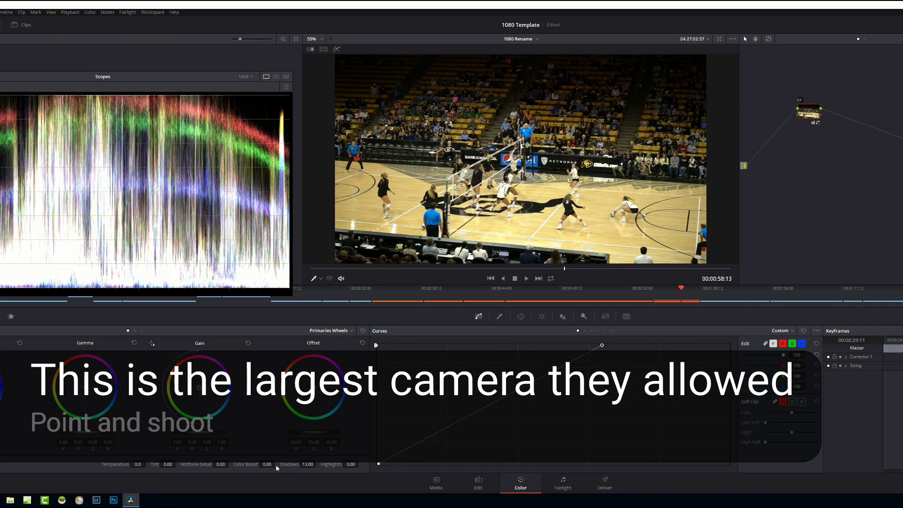
left_click_drag(308, 464, 330, 464)
Step: Compare the look of several shots, and pull the curve's white point inward on a game clip further along the timeline
left_click(852, 288)
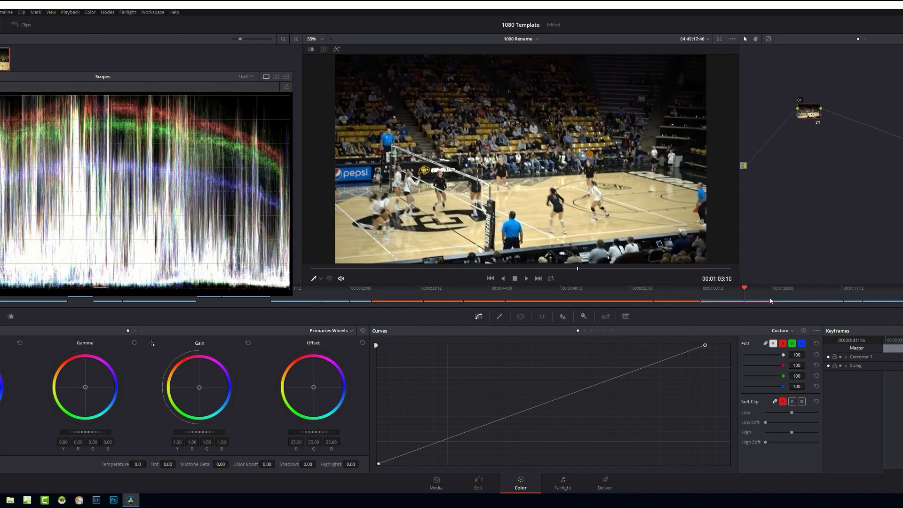
left_click(362, 289)
left_click(356, 289)
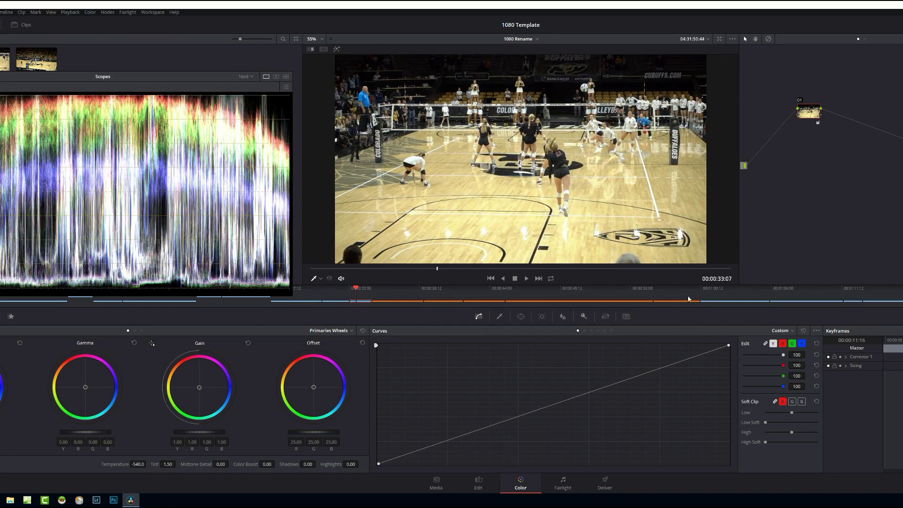
left_click(686, 288)
left_click(851, 288)
left_click_drag(728, 345, 597, 344)
Step: Increase the Shadows of the following clip and pull the curve's white point inward on the clip after it
left_click(901, 288)
left_click_drag(309, 464, 336, 464)
key("Down")
left_click_drag(729, 345, 601, 345)
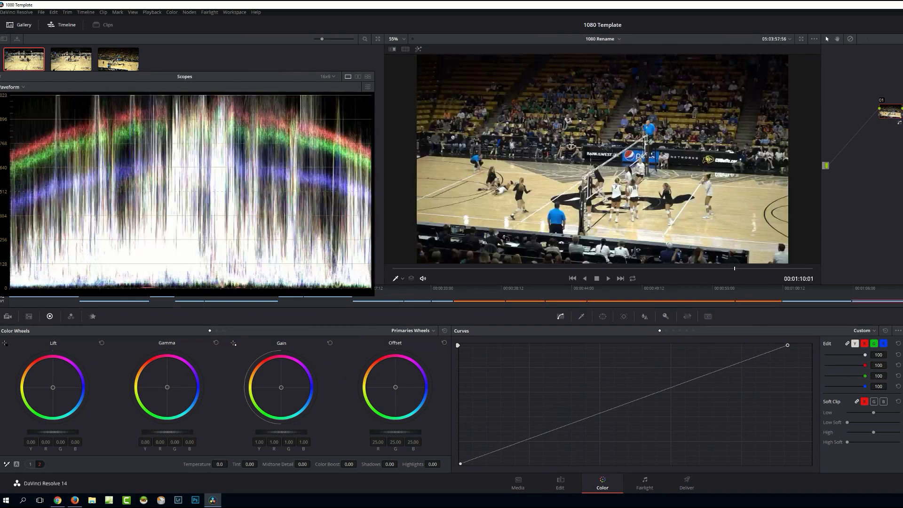
Step: Review the graded shots across the timeline, scrubbing back to the start of the edit
left_click(874, 296)
left_click(755, 302)
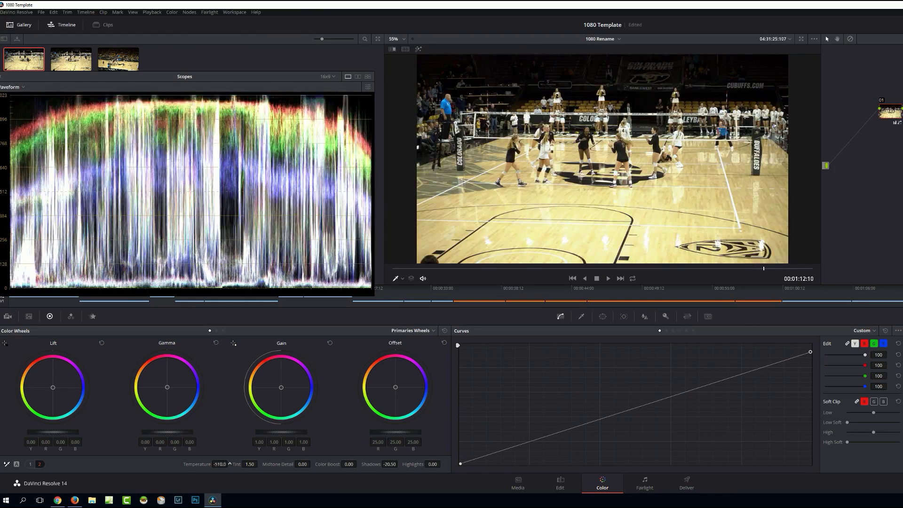
left_click_drag(730, 295, 189, 308)
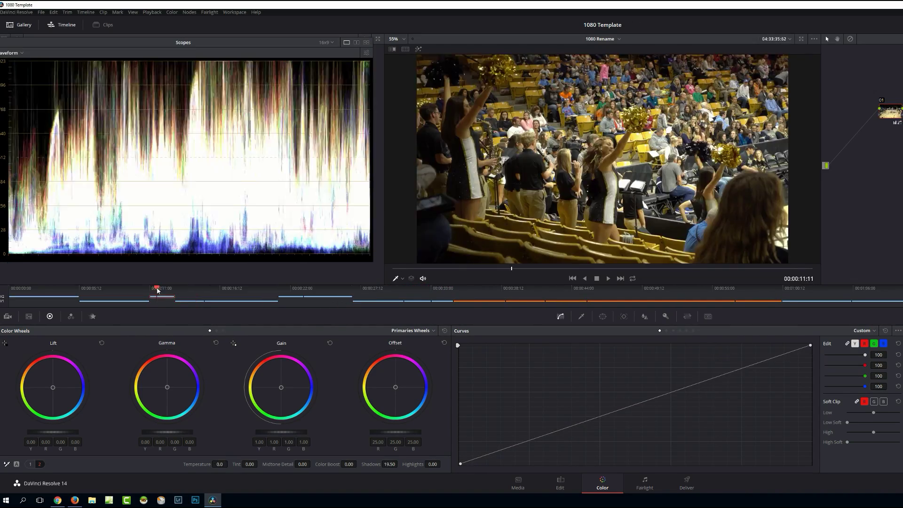
left_click_drag(157, 288, 53, 288)
Step: Return to the Edit page and play the opening clip C0046 from the start of the timeline
key("shift+4")
key("Home")
key("space")
key("space")
key("Home")
right_click(308, 367)
left_click(326, 228)
left_click(293, 288)
left_click(325, 347)
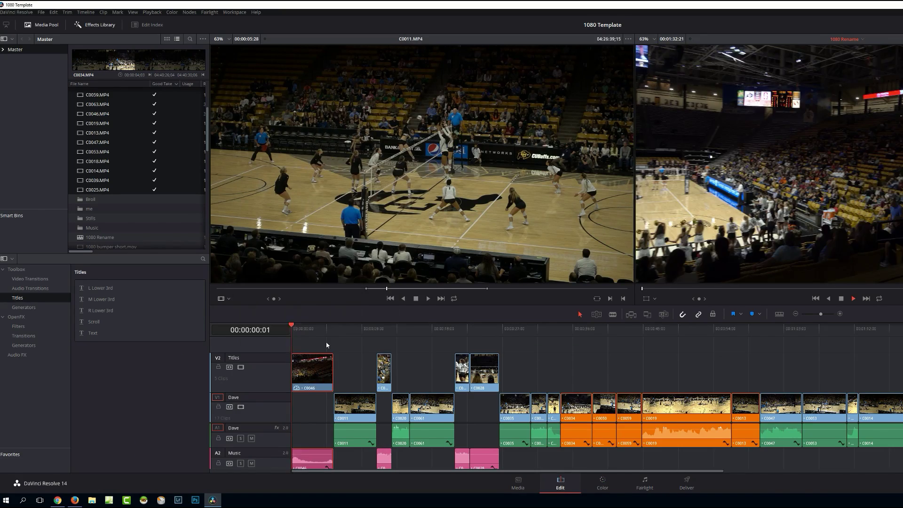
key("space")
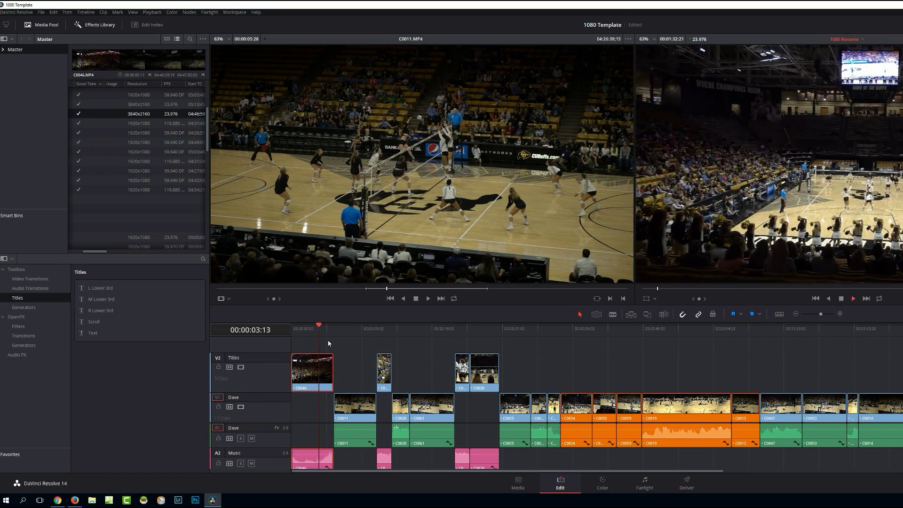
Step: Ripple-trim the start of the opening clip C0046 to the playhead and check the shortened opening
key("ctrl+=")
key("ctrl+=")
left_click(333, 332)
key("ctrl+shift+[")
key("space")
key("ctrl+shift+[")
key("space")
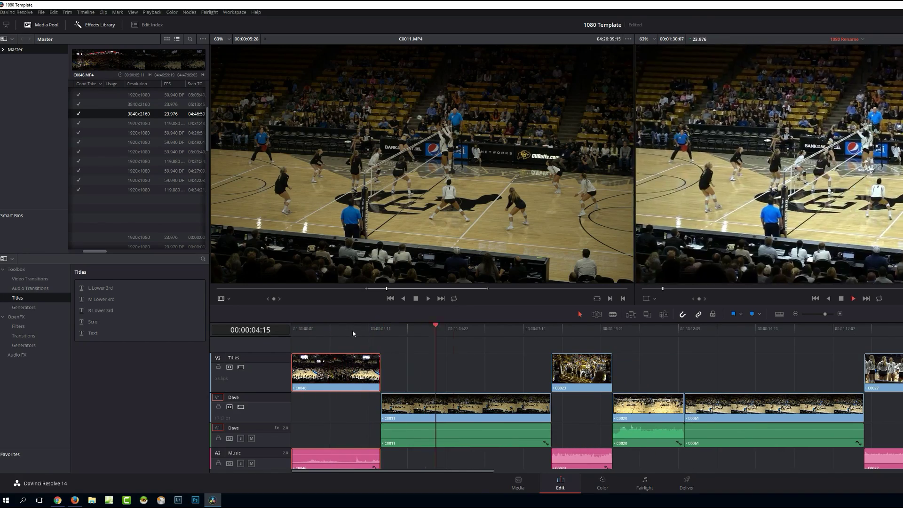
Step: Move the three cutaway clips on the Titles track to the timeline's end and close the gaps between the game clips
scroll(757, 390, "down", 3)
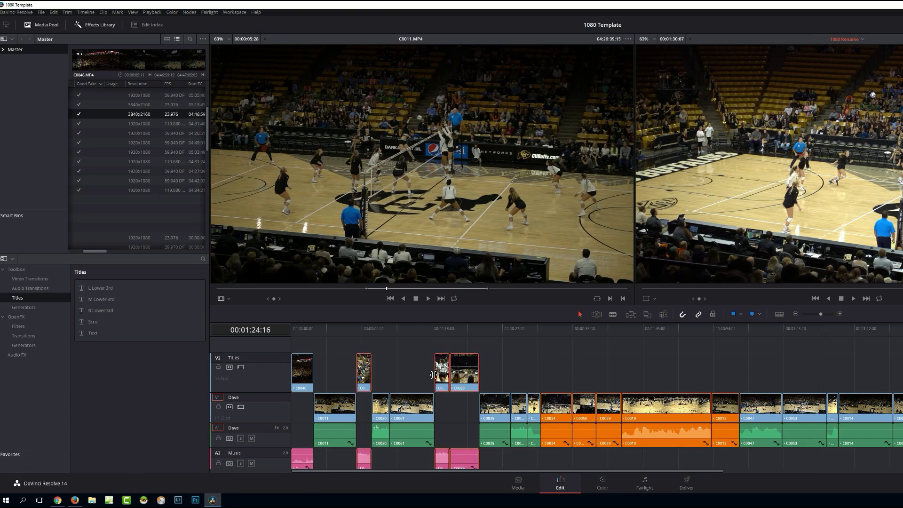
key("BackSpace")
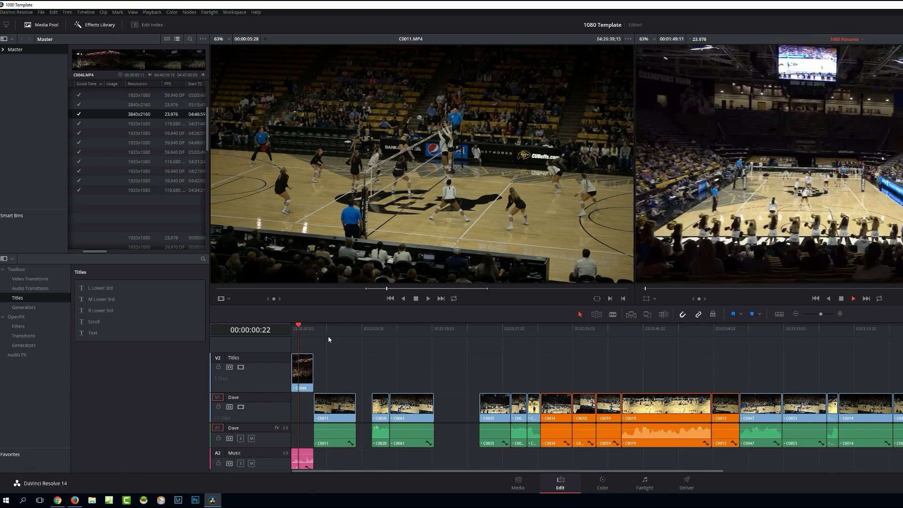
key("space")
left_click(364, 409)
key("BackSpace")
left_click(437, 411)
key("BackSpace")
Step: Play the tightened sequence and locate clip C0020 in the media pool
key("space")
key("space")
right_click(365, 402)
left_click(394, 343)
right_click(361, 402)
left_click(431, 376)
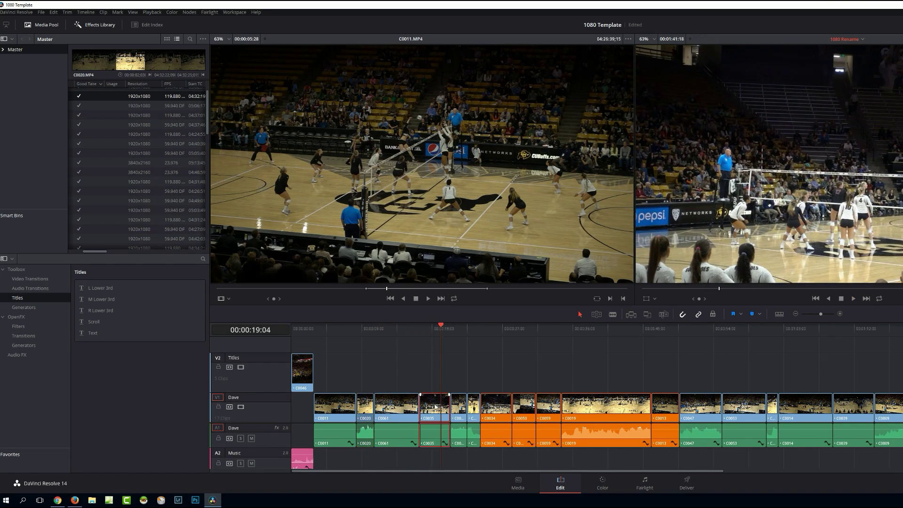
Step: Move clip C0035 in front of C0020 on the Dave track and trim both clips
left_click_drag(435, 407, 373, 407)
key("ctrl+shift+[")
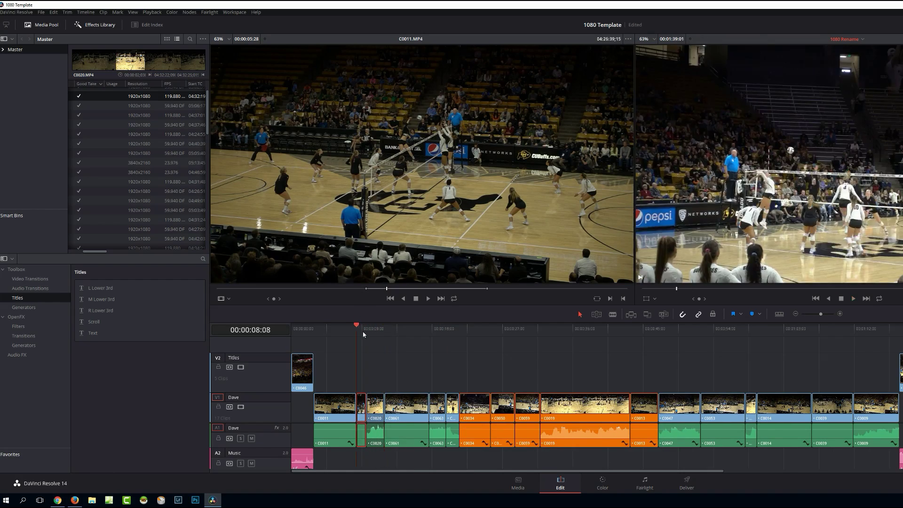
key("space")
key("shift+[")
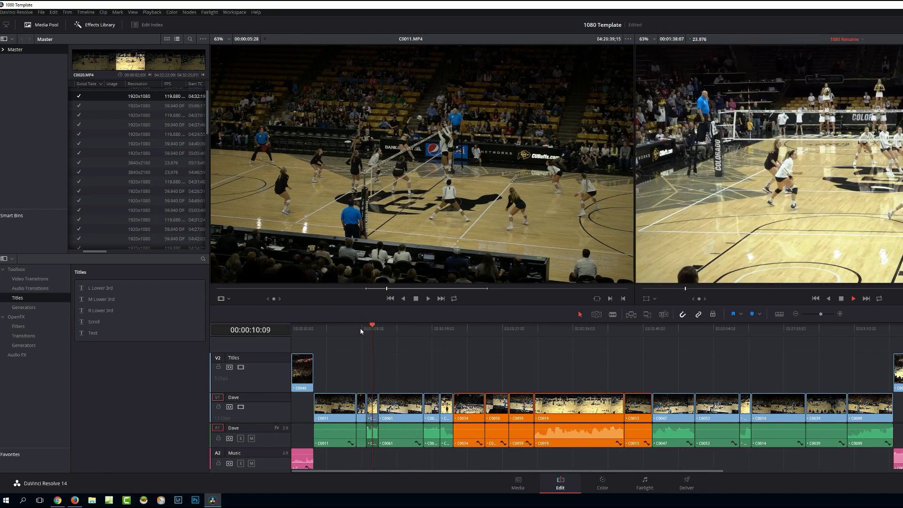
left_click(369, 328)
left_click_drag(357, 402, 362, 402)
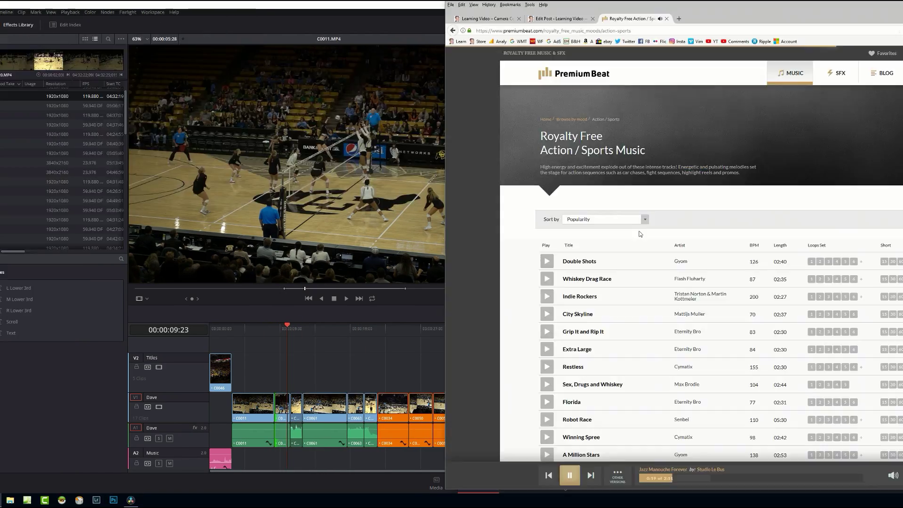
Step: Switch to PremiumBeat in the browser and audition the track Dare Ya from the most recent Action / Sports music
scroll(556, 170, "down", 3)
left_click(546, 147)
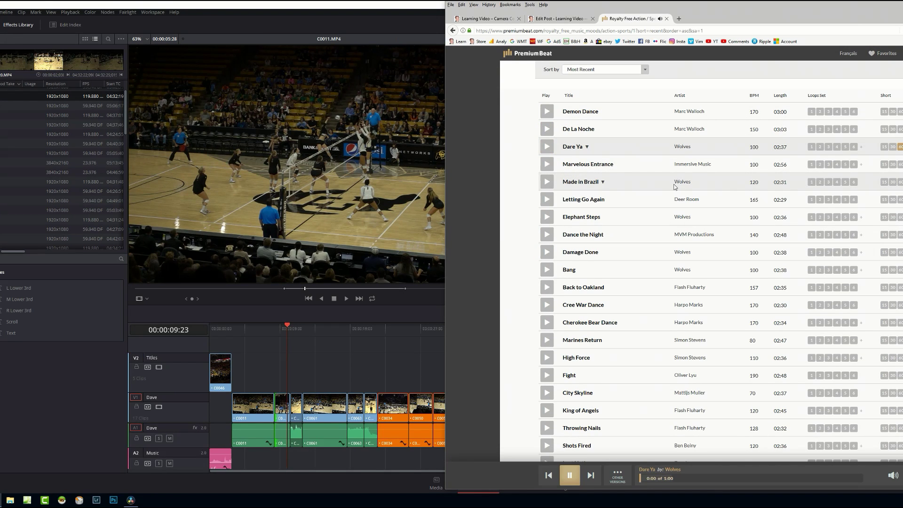
left_click(778, 478)
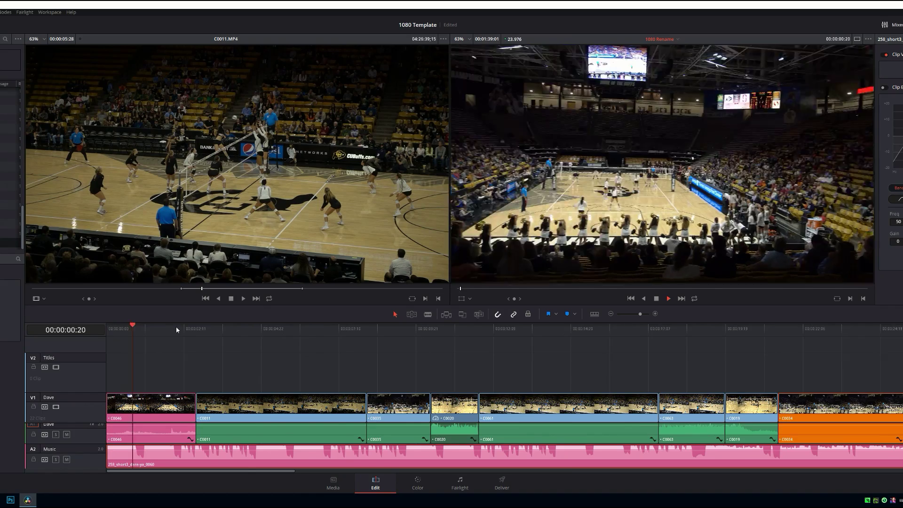
Step: Mark the beats of the Dare Ya track on the music clip while the timeline plays
key("m")
key("m")
key("m")
key("m")
key("m")
key("m")
key("m")
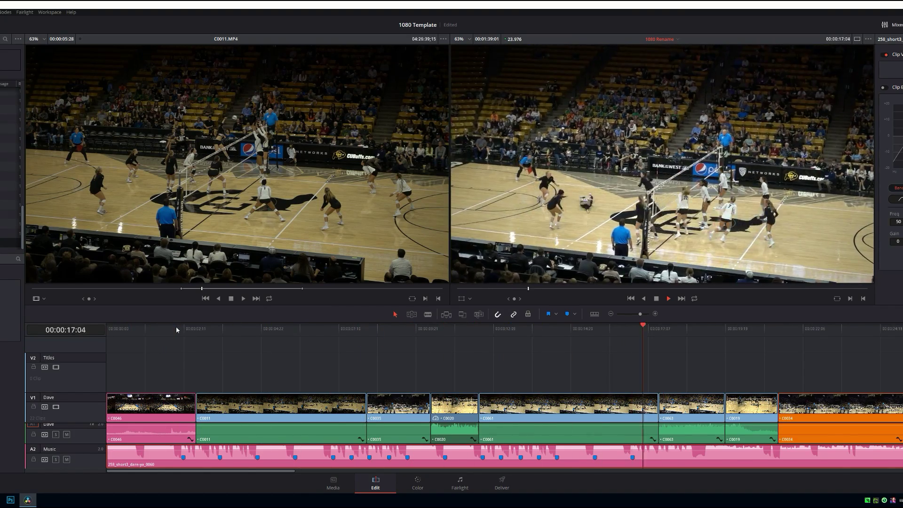
key("m")
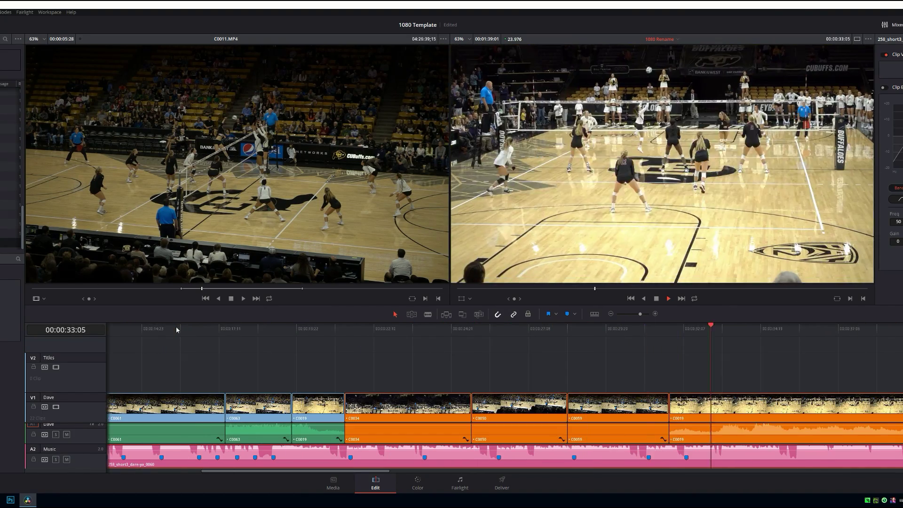
key("m")
key("m")
key("m")
key("m")
key("m")
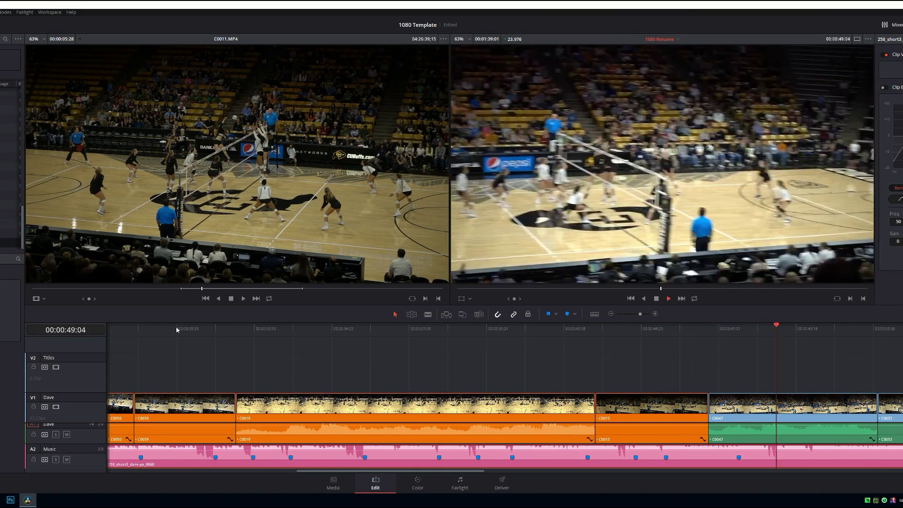
key("m")
key("m")
key("m")
key("space")
Step: Ripple-trim the end of the opening clip C0046 back to the first beat marker
key("shift+z")
key("Home")
key("shift+z")
left_click_drag(174, 331, 183, 331)
key("t")
left_click_drag(195, 405, 183, 404)
Step: Show the Retime Speed curve on clip C0011 and play the clip to find where the speed should change
right_click(232, 409)
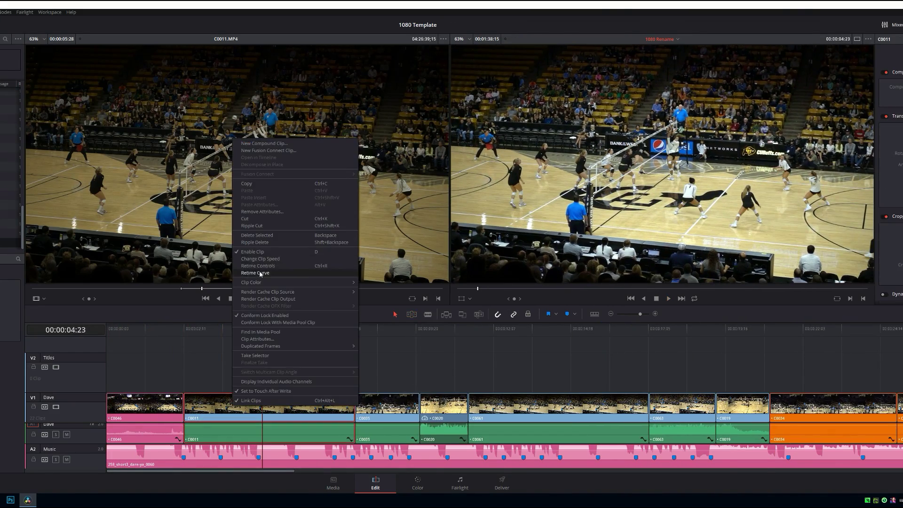
left_click(259, 274)
left_click(187, 371)
left_click(193, 500)
left_click(185, 331)
key("space")
key("space")
Step: Add a speed keyframe partway through C0011, raise the speed after it and smooth the transition
left_click(227, 417, "alt")
left_click_drag(267, 417, 244, 406)
left_click(227, 416)
left_click(257, 371)
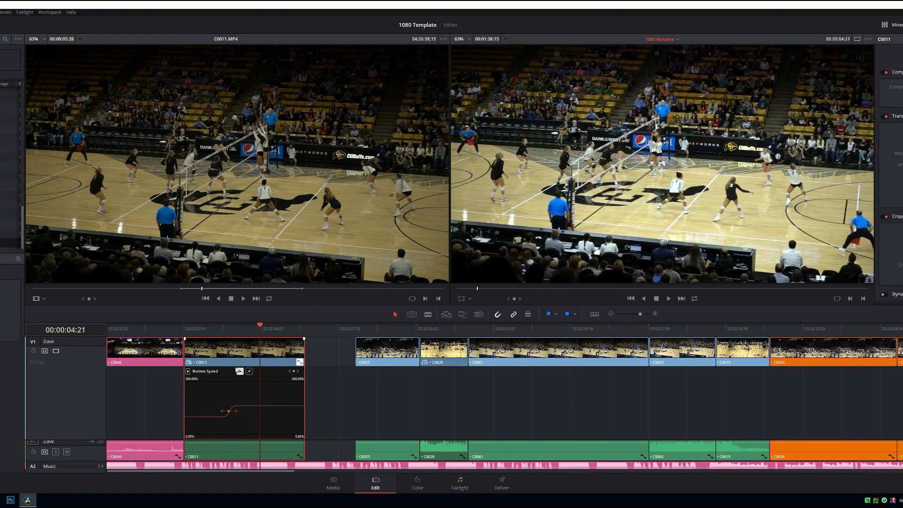
left_click(239, 371)
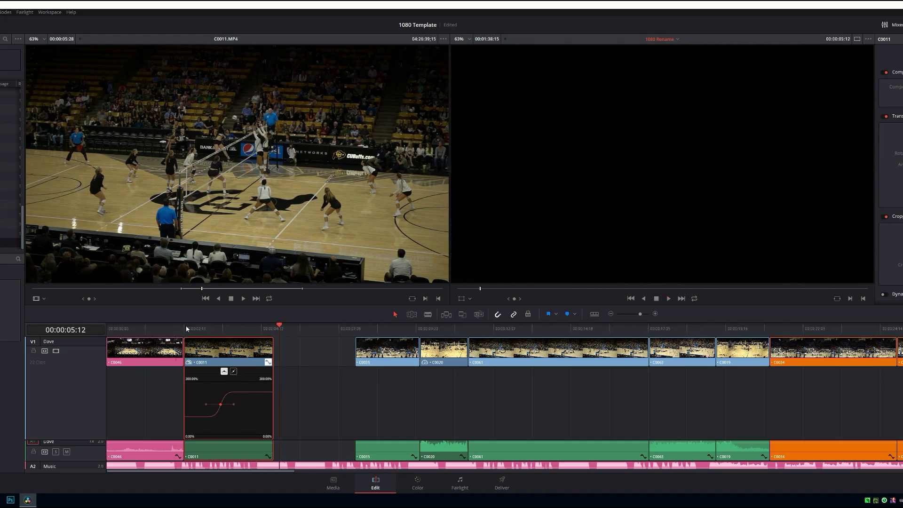
Step: Play back the speed ramp on C0011 and move its keyframe slightly earlier
left_click(248, 330)
scroll(290, 393, "up", 2)
scroll(95, 447, "down", 2)
left_click(231, 330)
key("space")
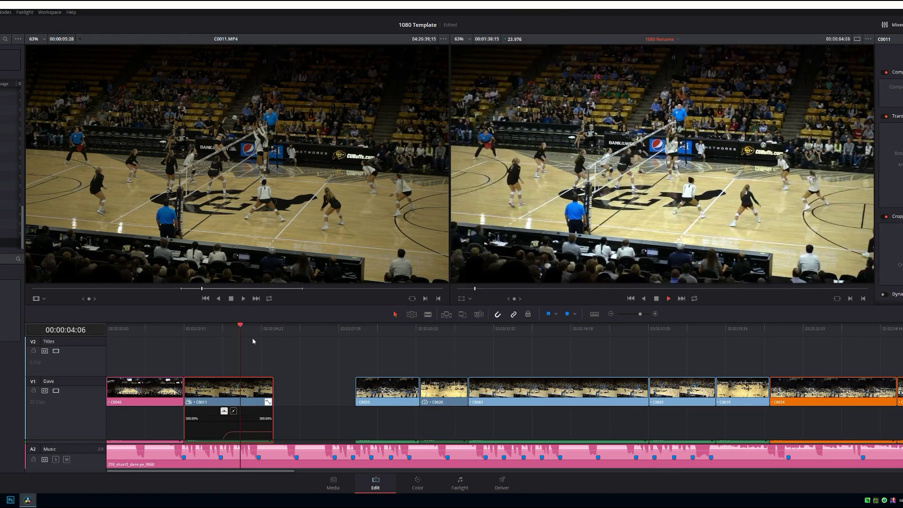
scroll(227, 404, "down", 3)
mouse_move(229, 403)
left_mouse_down()
mouse_move(238, 403)
mouse_move(222, 403)
left_mouse_up()
Step: Extend the end of C0011 by 18 frames to the beat marker and close the gap before C0035
left_click_drag(271, 349, 295, 348)
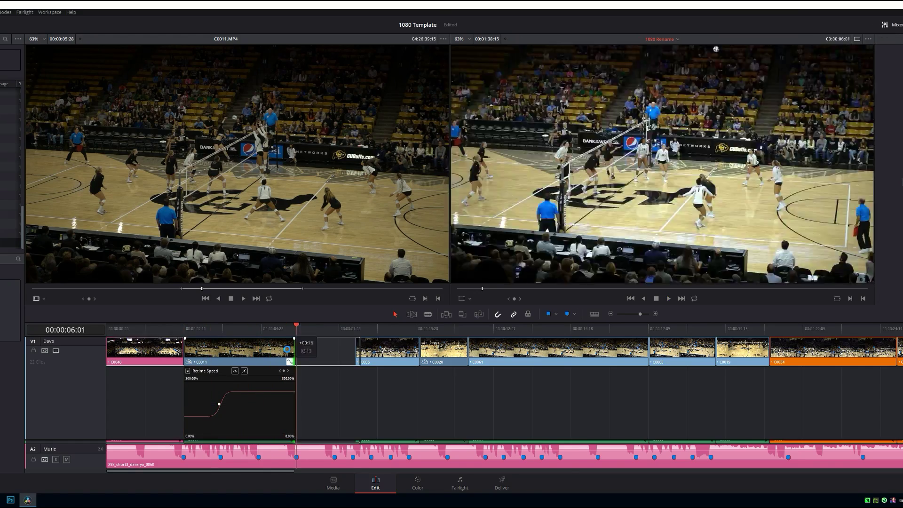
key("shift+Up")
key("shift+Up")
mouse_move(373, 351)
left_mouse_down()
mouse_move(313, 351)
mouse_move(323, 352)
left_mouse_up()
key("space")
left_click(376, 354)
key("Delete")
Step: Play back the cuts from C0011 through C0035 to C0020 against the music
left_click_drag(376, 352, 375, 353)
key("Up")
key("Up")
key("space")
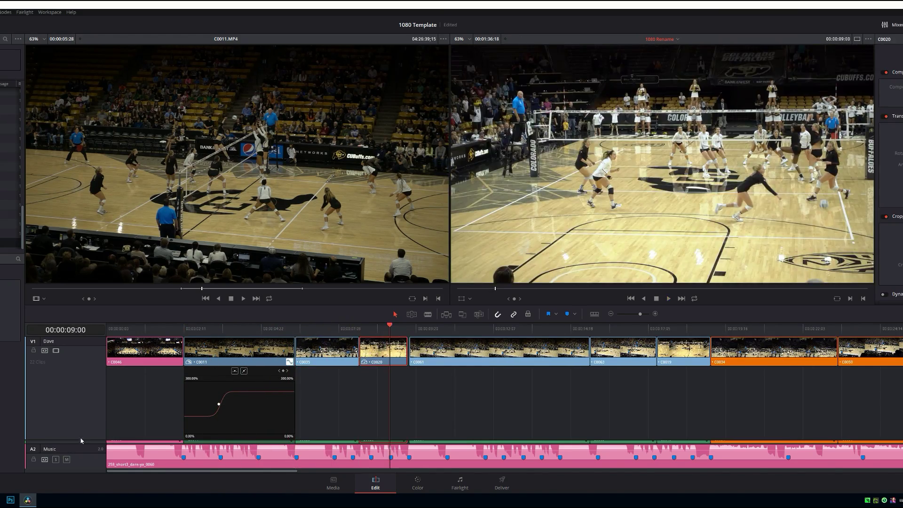
Step: Hide the retime curve, resize the track heights to show all tracks, and mute the Dave audio track
key("shift+c")
left_click_drag(79, 441, 80, 404)
left_click_drag(91, 375, 91, 380)
left_click_drag(88, 454, 88, 450)
left_click_drag(86, 430, 86, 427)
left_click(67, 420)
Step: Close the small gap between clips C0020 and C0061 and play the sequence
key("space")
key("ctrl+equal")
key("ctrl+equal")
left_click(543, 391)
key("Delete")
key("ctrl+minus")
key("ctrl+minus")
key("ctrl+minus")
key("space")
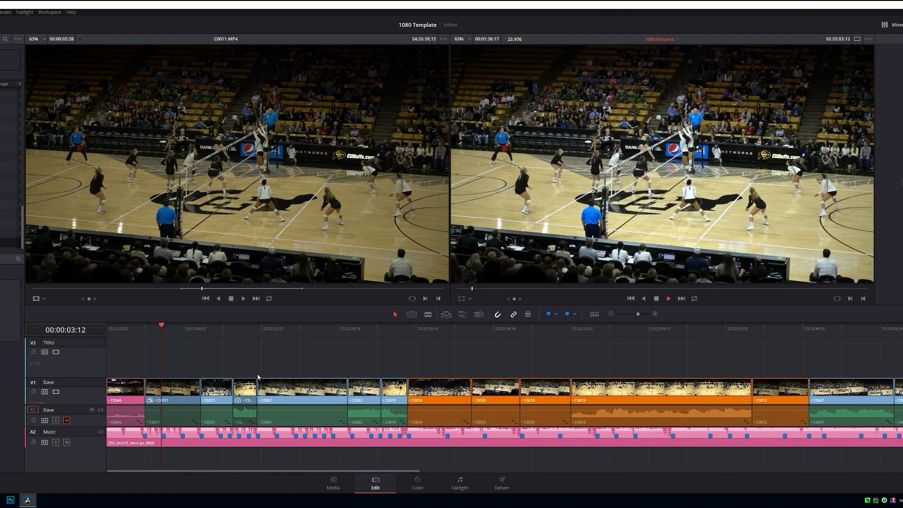
Step: Select clip C0061 and show its Retime Speed curve
key("space")
key("space")
left_click(294, 390)
key("ctrl+equal")
right_click(498, 389)
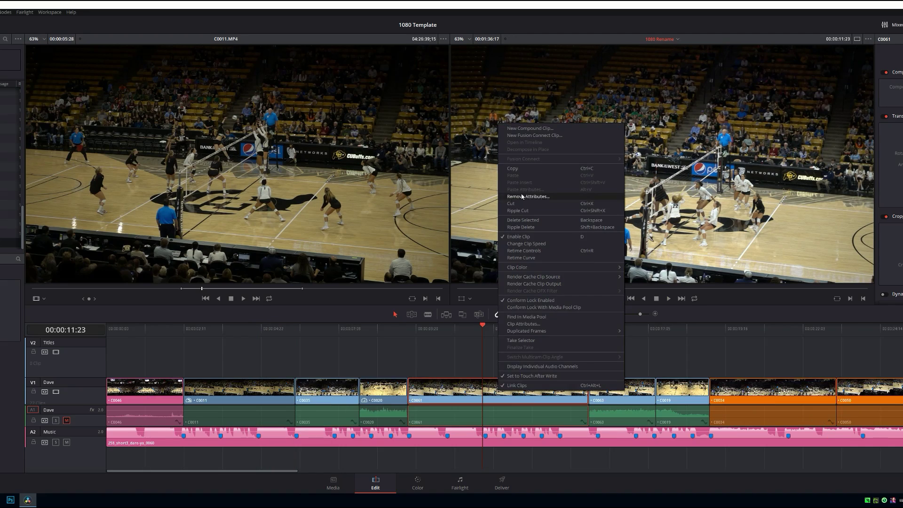
left_click(512, 198)
left_click(413, 369)
left_click(417, 379)
Step: Speed up the second part of C0061 with a smoothed speed keyframe and adjust the clip's end to the beat
key("space")
key("space")
left_click(468, 369)
left_click_drag(479, 414, 512, 350)
Step: Close the gap after C0061 and check the speed ramp from near the clip's start
key("Up")
key("space")
key("space")
key("space")
key("Up")
key("space")
key("space")
left_click(550, 350)
key("Delete")
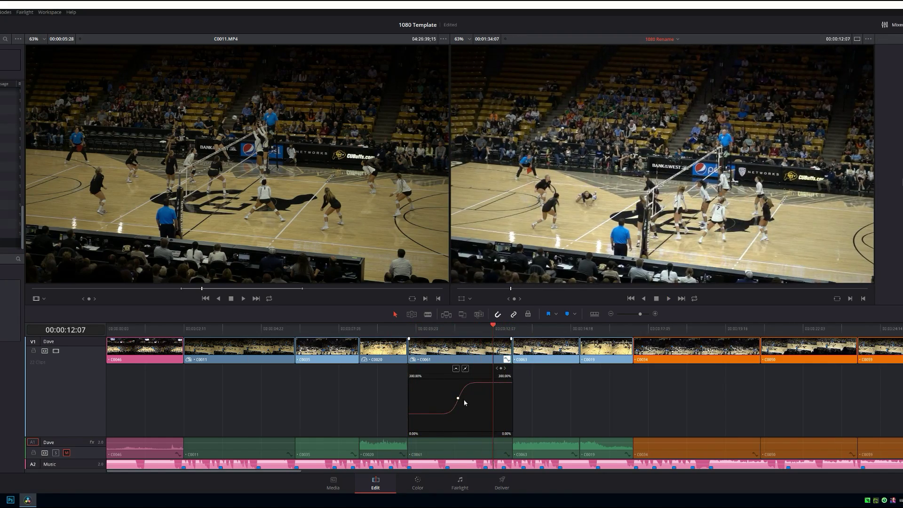
left_click(415, 331)
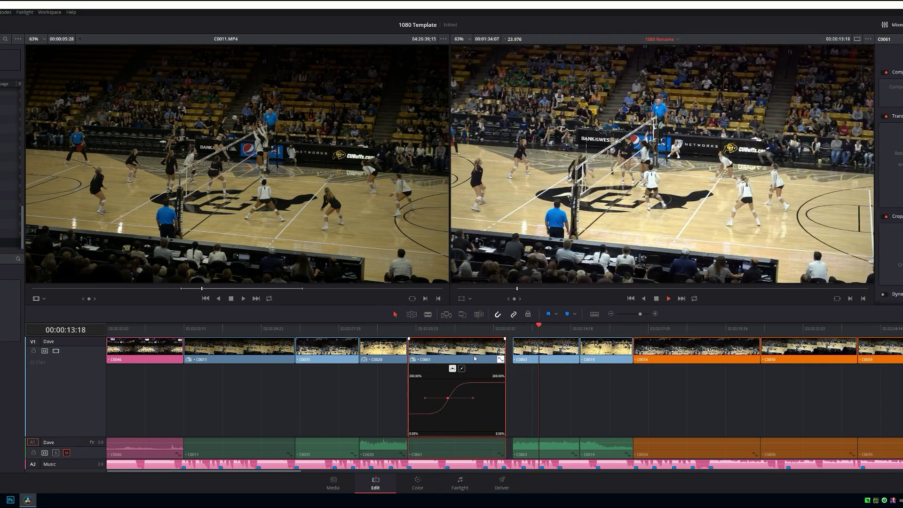
Step: Extend the end of clip C0061 until it meets C0063 and play the cut between them
key("space")
left_click_drag(505, 350, 512, 350)
left_click(407, 330)
key("space")
type("50")
key("Return")
left_click(496, 330)
key("space")
key("ctrl+z")
left_click(496, 329)
key("space")
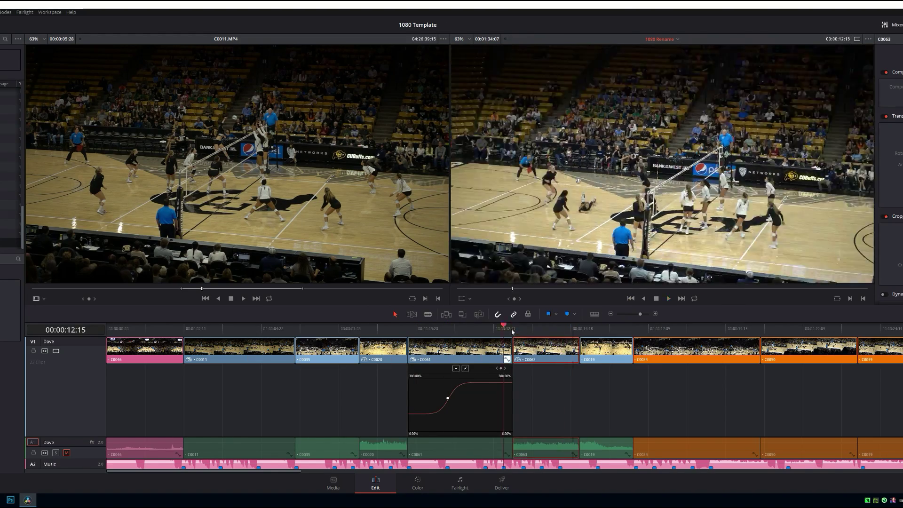
Step: Ripple delete clip C0063 so C0061 cuts straight to C0019, and play the new cut
left_click(496, 329)
key("shift+z")
key("shift+z")
left_click(527, 328)
key("space")
key("Delete")
left_click(527, 328)
key("space")
left_click(532, 349)
key("Delete")
left_click(523, 329)
key("space")
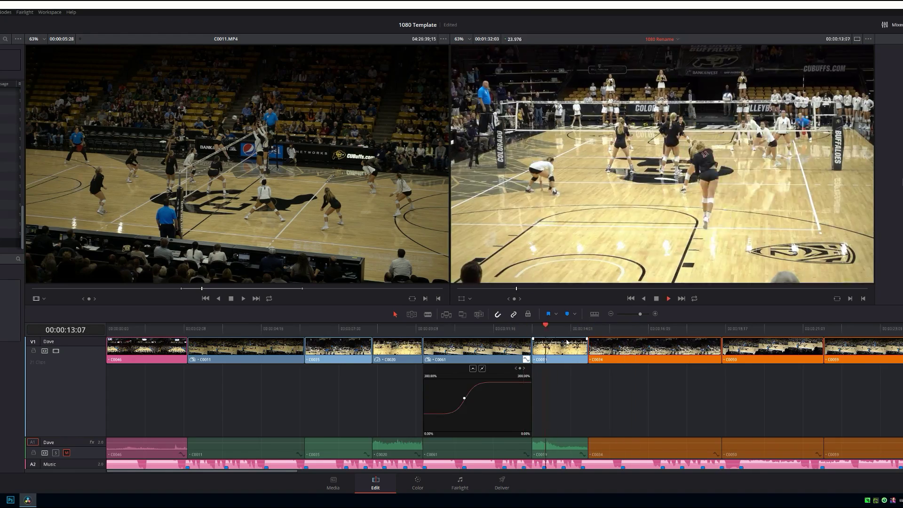
Step: Move clip C0013 from behind the long C0019 clip to directly in front of C0034
key("ctrl+minus")
left_click(372, 329)
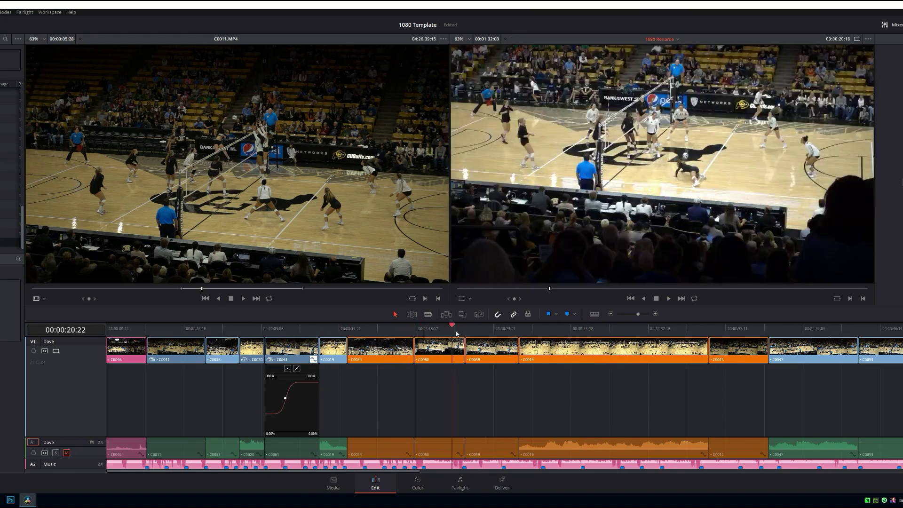
left_click(578, 351)
left_click(330, 329)
key("space")
left_click(730, 331)
key("space")
key("space")
left_click_drag(730, 352, 355, 336)
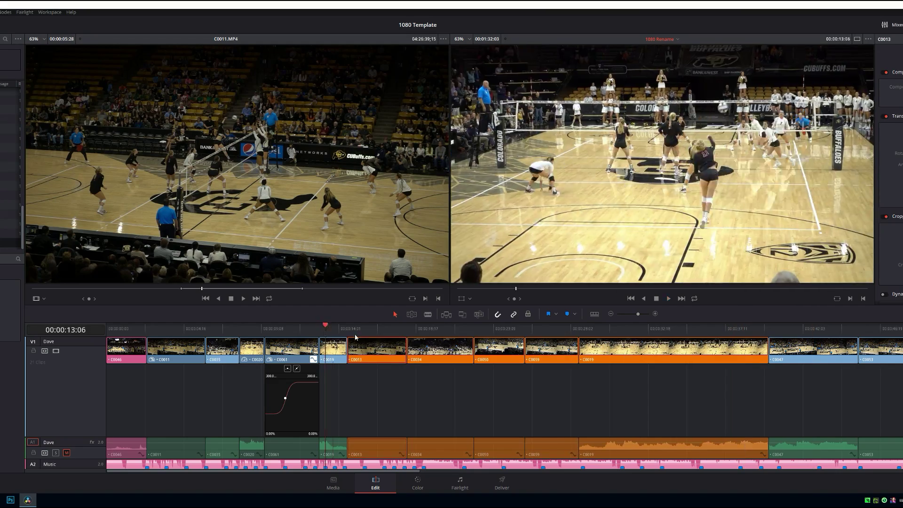
Step: Ripple trim the short C0019 clip and the following C0013 clip to the music beats
key("ctrl+shift+bracketleft")
left_click(315, 329)
key("space")
key("ctrl+shift+]")
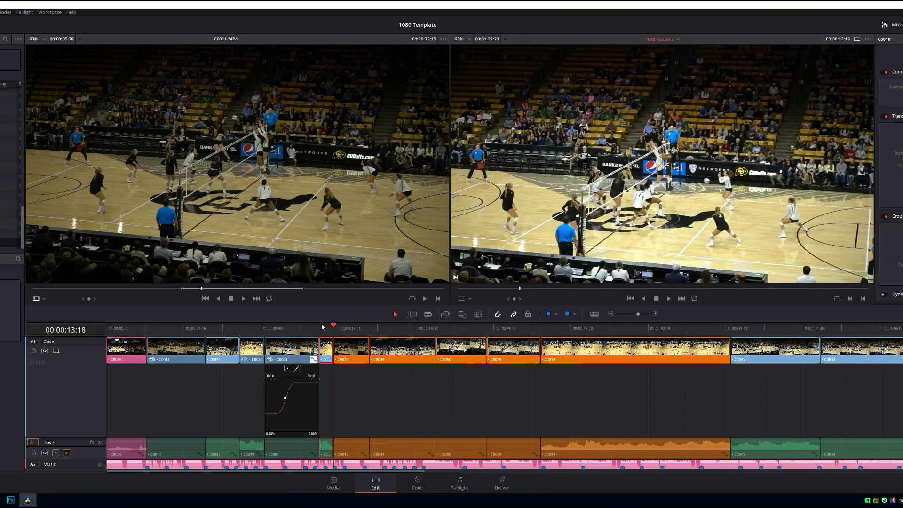
Step: Show the retime curve for clip C0034
right_click(402, 356)
left_click(437, 245)
left_click(413, 320)
right_click(408, 347)
left_click(442, 249)
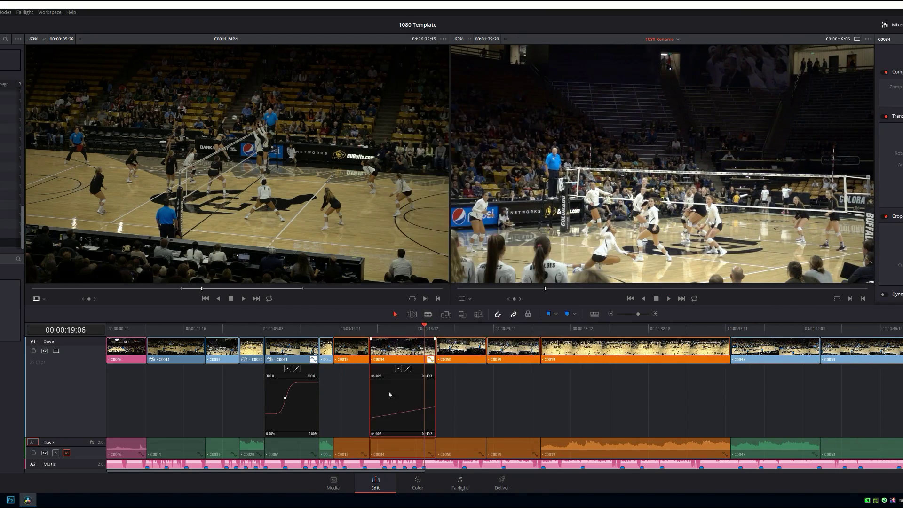
Step: Display C0034's Retime Speed curve, add a speed keyframe, raise the speed after it and smooth the ramp
key("ctrl+equal")
left_click(636, 369)
left_click(659, 500)
left_click(659, 414, "alt")
left_click_drag(696, 414, 698, 395)
left_click(667, 369)
left_click(612, 330)
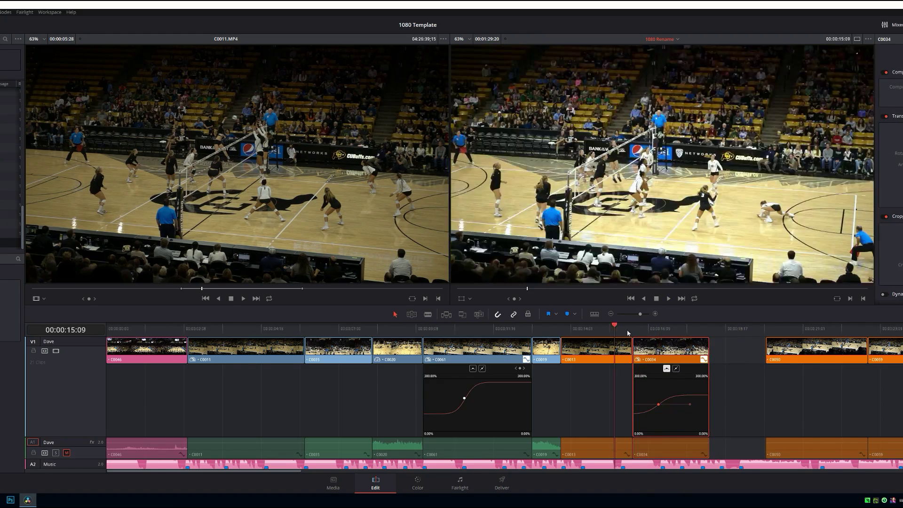
Step: Close the gap after C0034 and play the section around its speed ramp
left_click(729, 359)
key("BackSpace")
left_click(593, 329)
left_click(701, 329)
left_click(701, 329)
key("space")
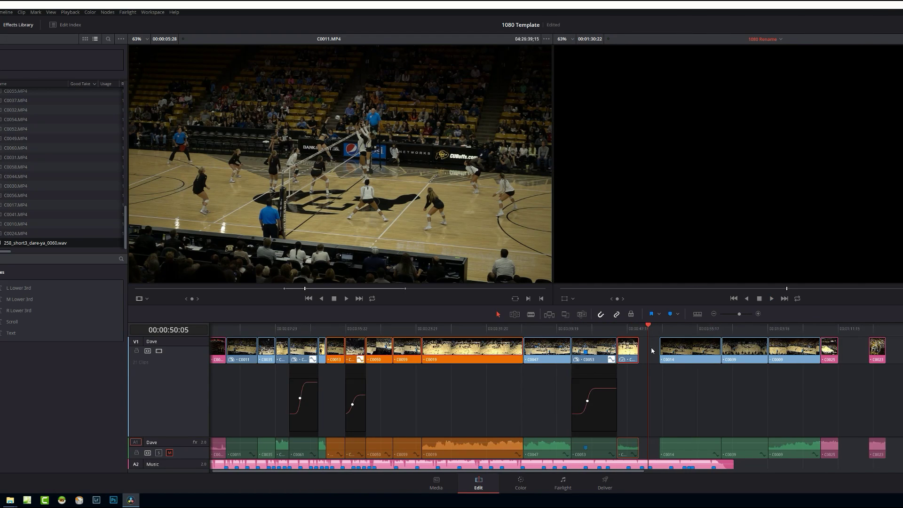
Step: Close the gap in front of clip C0014
left_click(647, 329)
left_click(653, 355)
key("ctrl+shift+[")
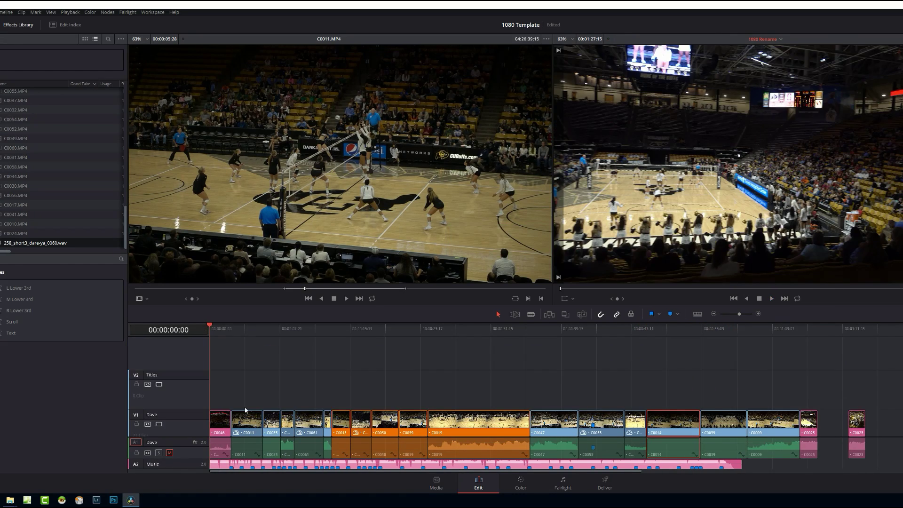
Step: Move the cheerleader pom-pom clip to the start of the timeline, close the gap behind it and play the opening
scroll(245, 410, "down", 3)
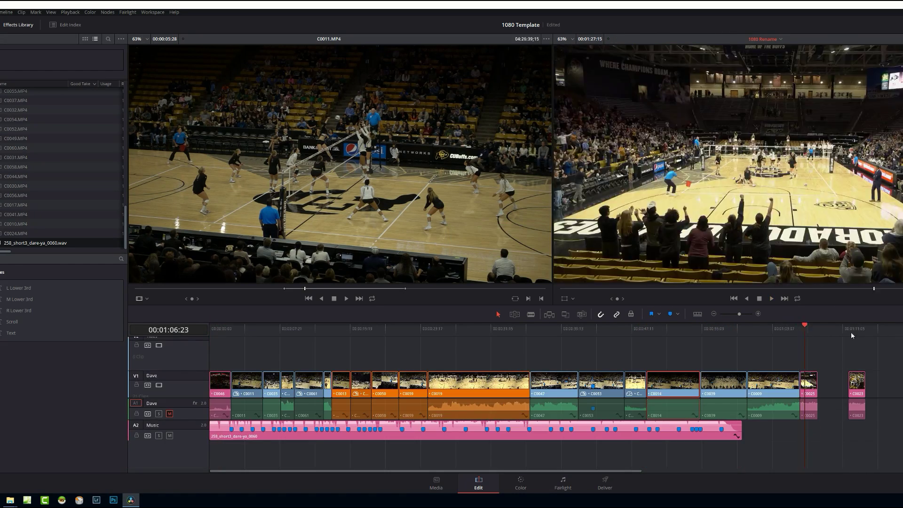
left_click_drag(898, 391, 347, 394)
key("space")
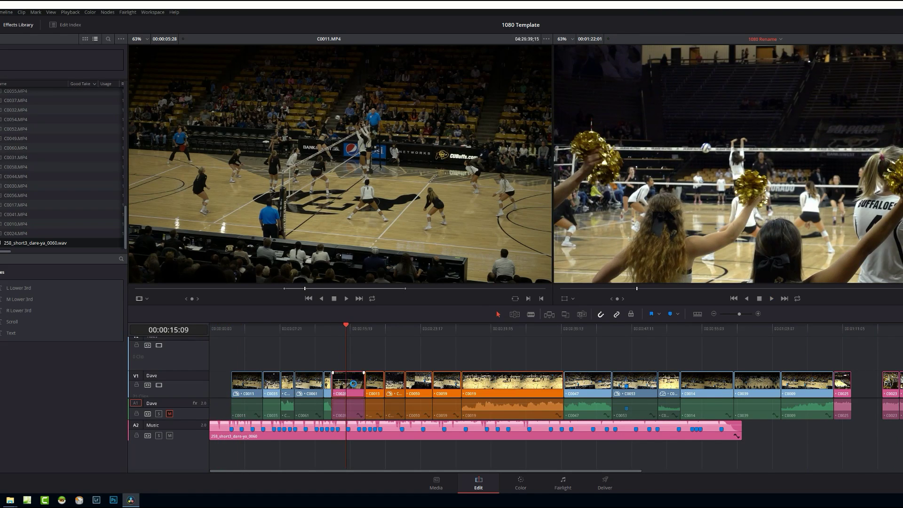
left_click_drag(354, 383, 201, 391)
left_click_drag(263, 435, 229, 435)
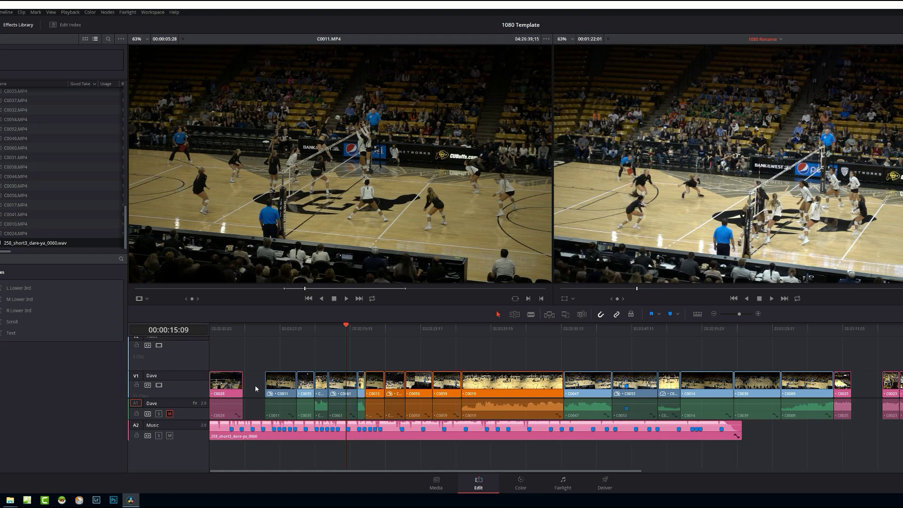
left_click(256, 389)
key("Delete")
key("Home")
key("space")
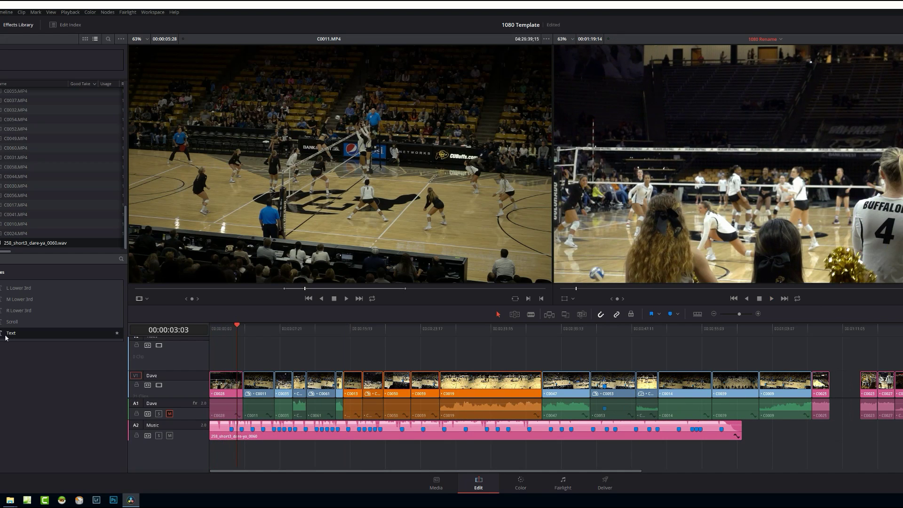
Step: Add a "CU vs Stanford" Text title on the Titles track over the opening clip, starting slightly after the clip begins
left_click_drag(6, 337, 233, 354)
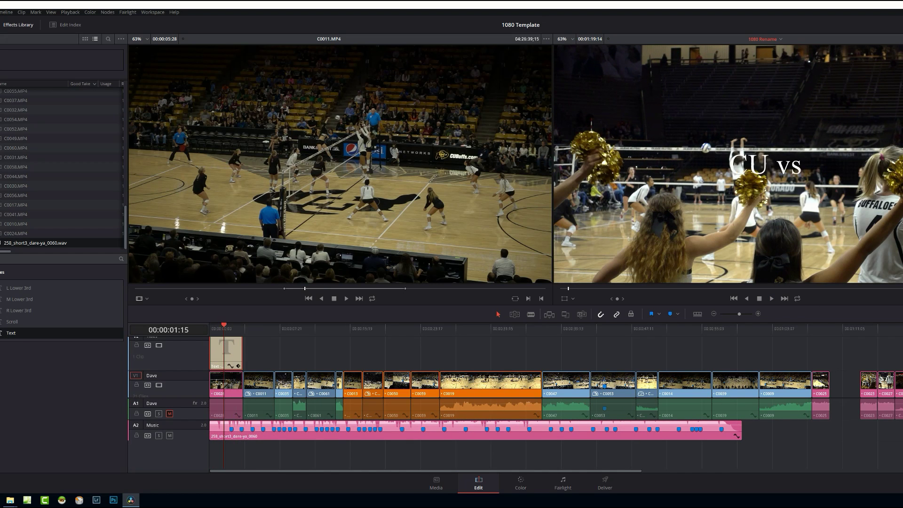
left_click_drag(183, 398, 183, 413)
left_click_drag(211, 369, 226, 349)
key("space")
Step: Trim the title's end to the end of the opening clip and play the sequence
key("ctrl+equal")
key("Home")
left_click(338, 397)
left_click_drag(342, 378, 336, 378)
left_click(252, 326)
key("space")
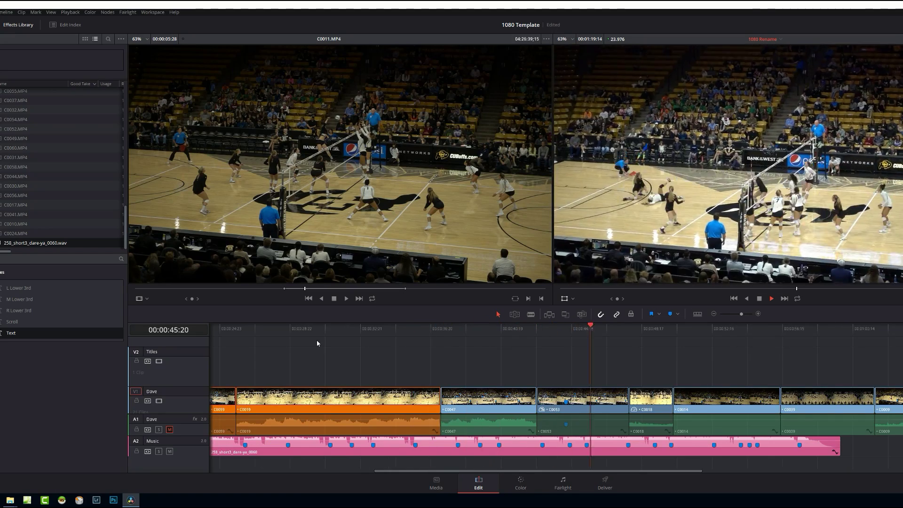
Step: Move clip C0023 from the timeline's end to between C0047 and C0053, and ripple trim C0047's end
key("ctrl+minus")
key("ctrl+minus")
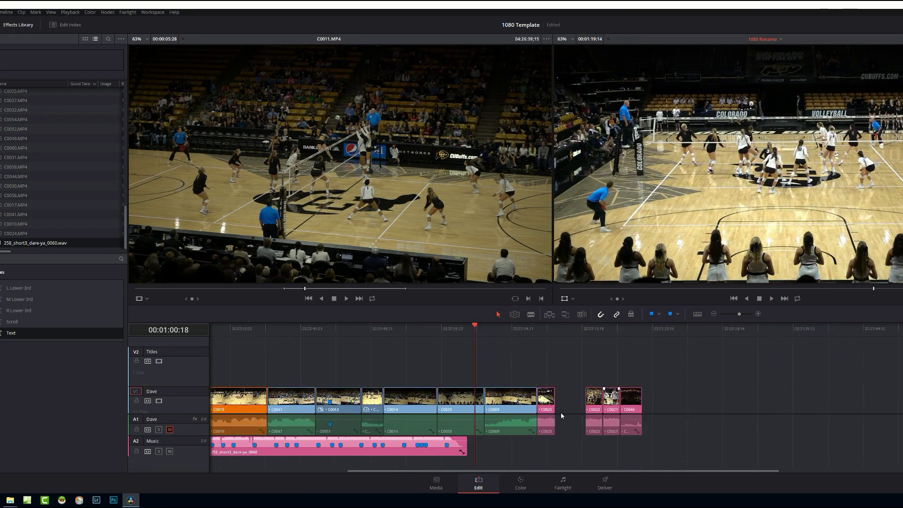
left_click(278, 329)
key("Delete")
key("space")
left_click_drag(527, 404, 392, 405)
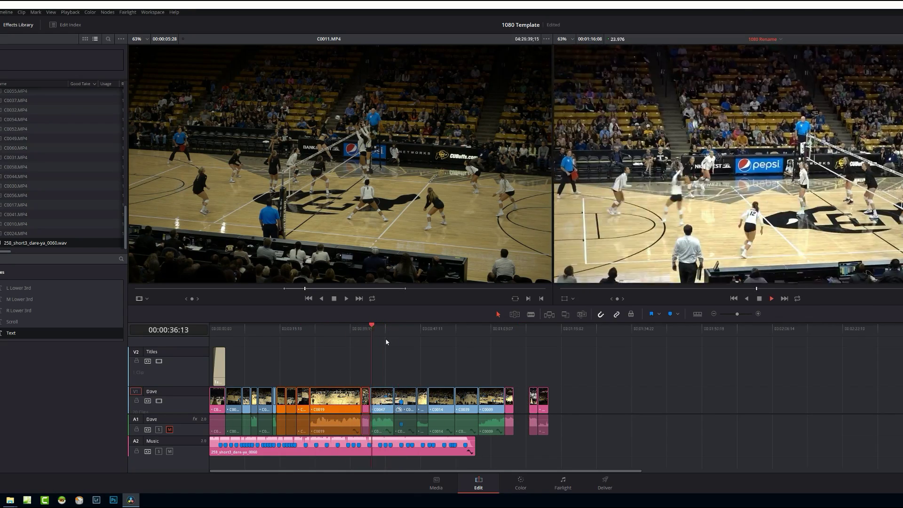
key("ctrl+shift+]")
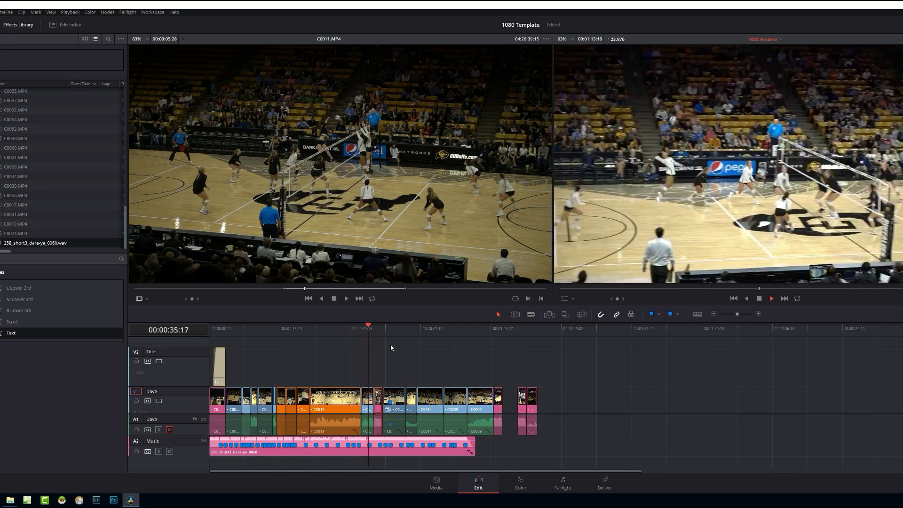
Step: Ripple trim the end of clip C0023 to the music marker and play through the cut
scroll(391, 348, "up", 5)
left_click(638, 329)
key("ctrl+shift+]")
left_click(617, 329)
key("space")
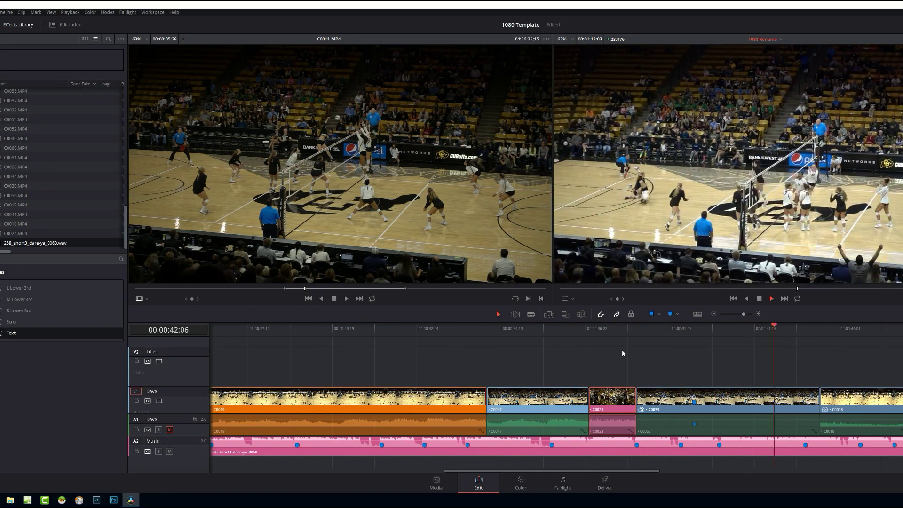
Step: Remove the leftover clips C0027 and C0046 beyond the end of the music and check the C0019 section
scroll(578, 373, "down", 4)
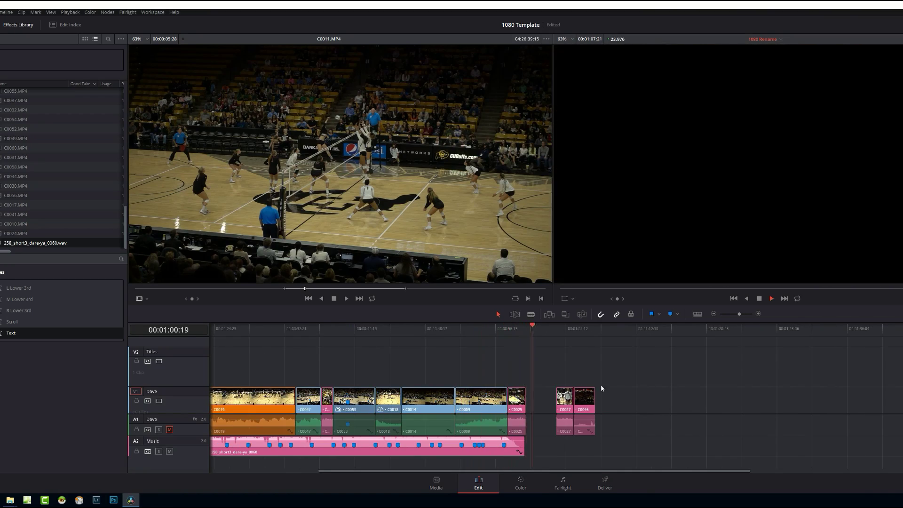
left_click_drag(613, 380, 561, 414)
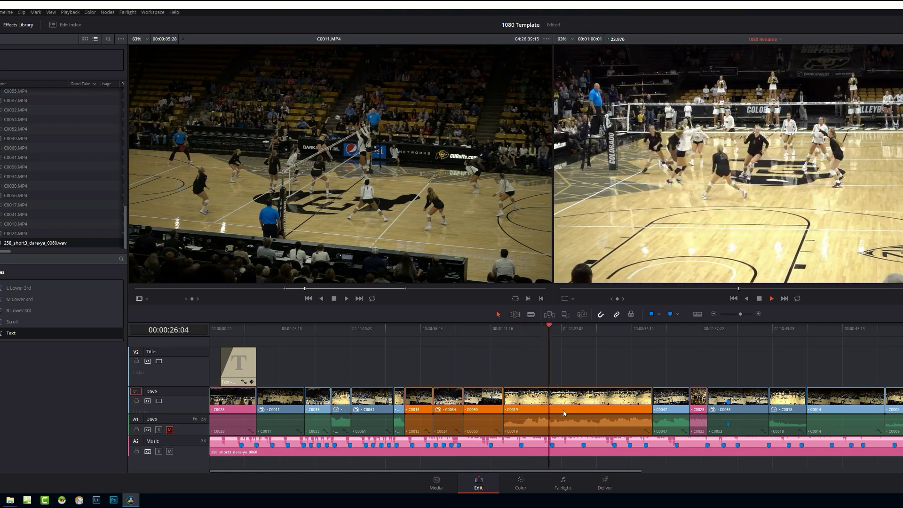
left_click(658, 332)
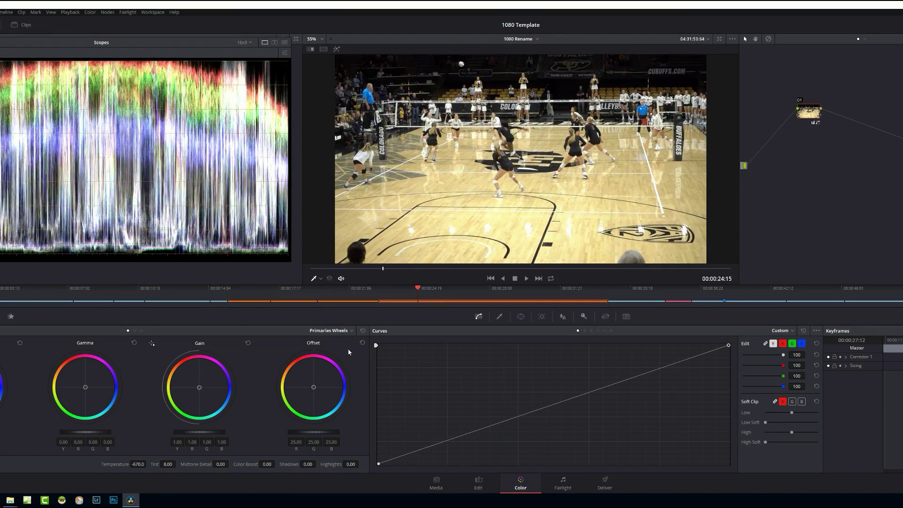
Step: Review the color grades of the clips along the timeline on the Color page
left_click(731, 291)
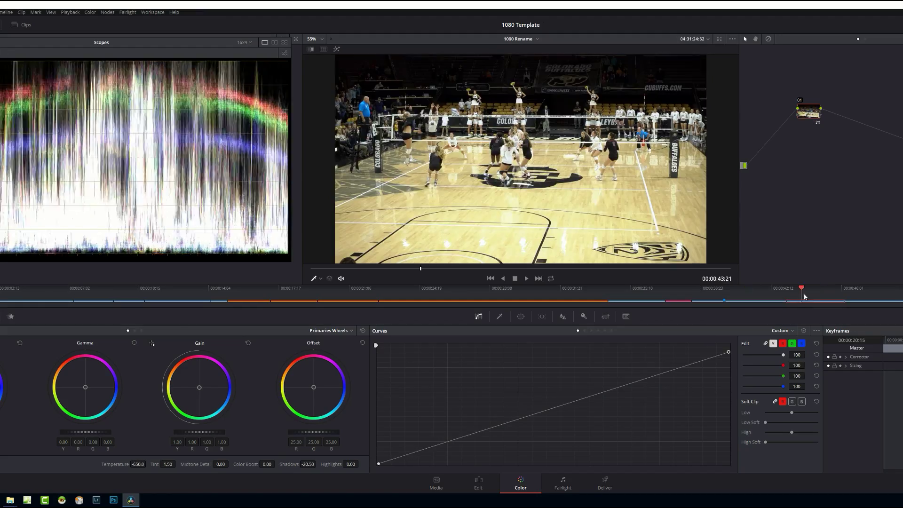
left_click_drag(742, 296, 902, 296)
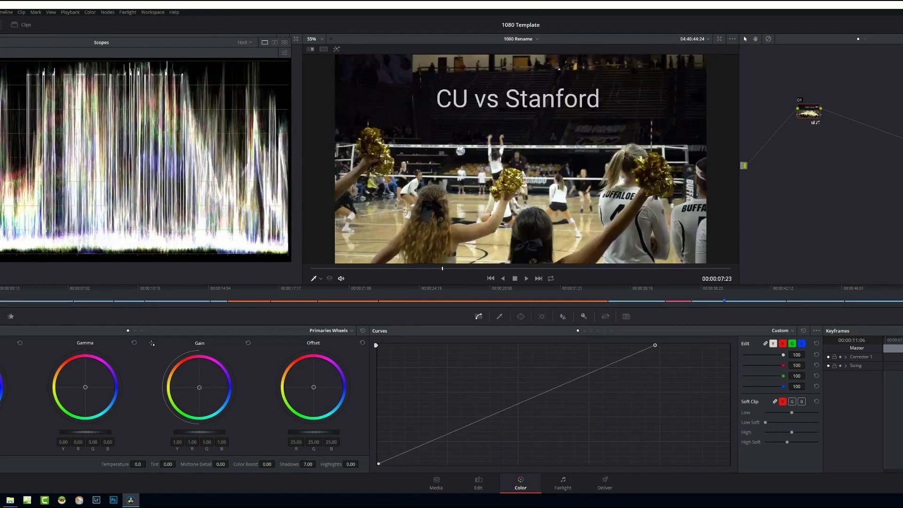
left_click_drag(0, 316, 784, 312)
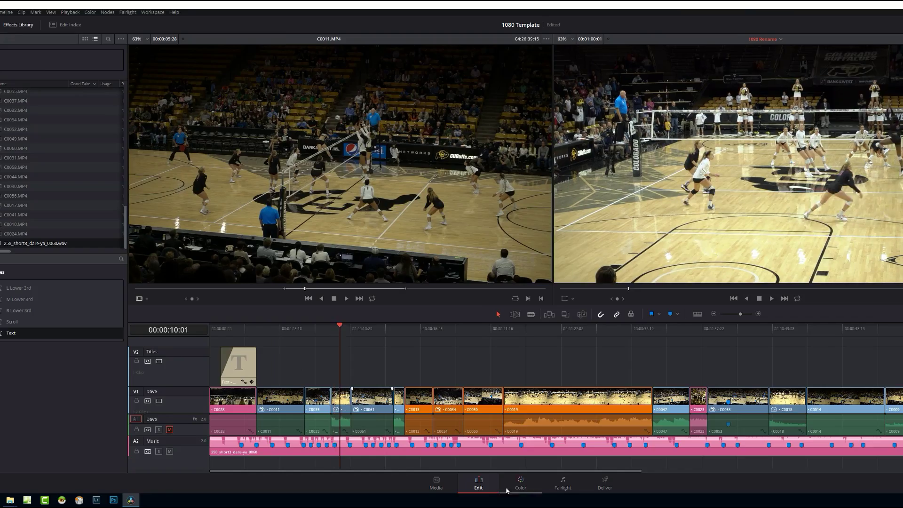
Step: Check the grading once more on the Color page and open the Deliver page
left_click(520, 482)
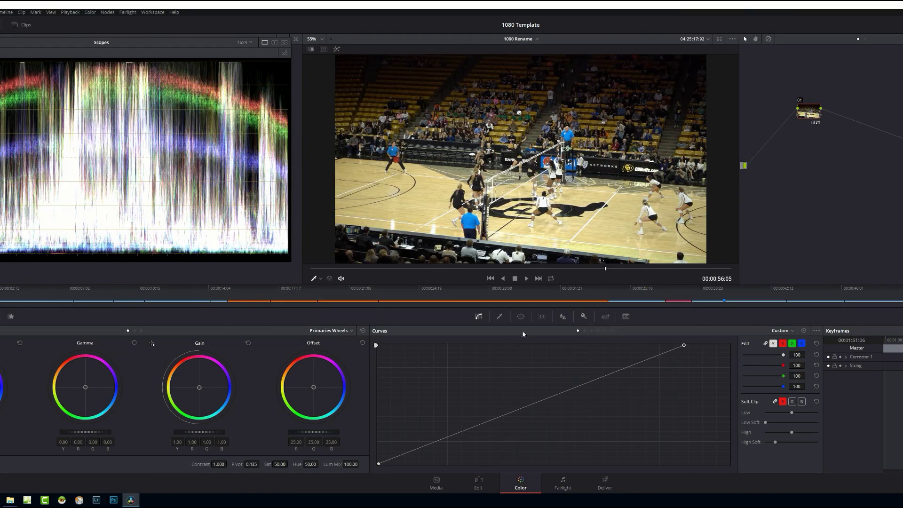
left_click(607, 486)
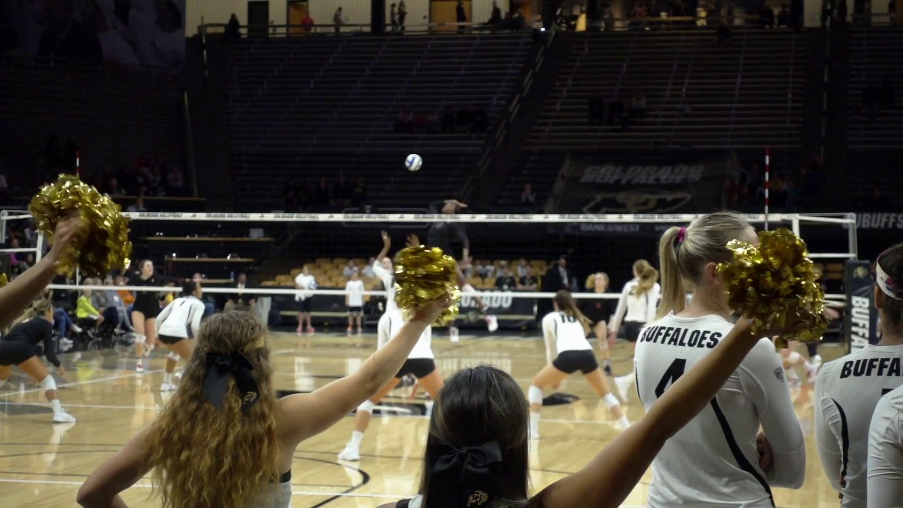